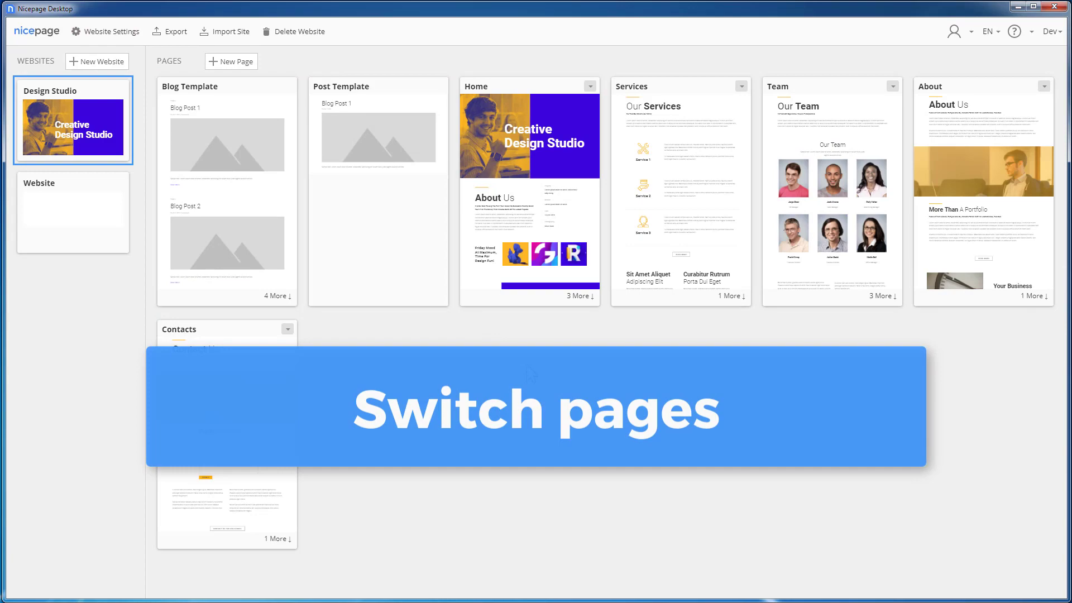
Step: Try to move the Services page after the Team page in the Design Studio website's page order
left_click_drag(642, 88, 842, 88)
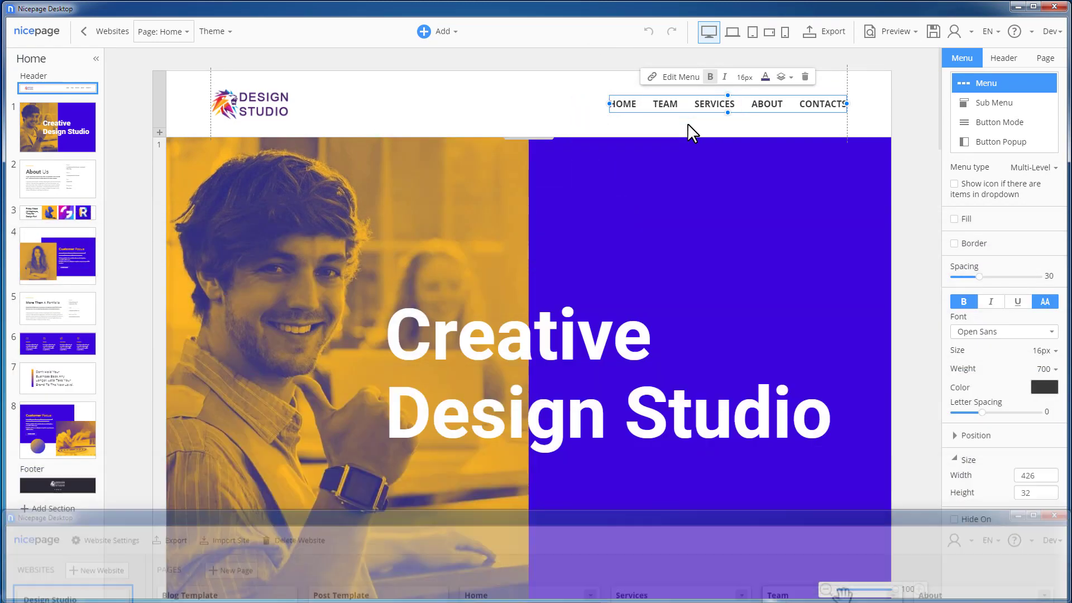
Step: From the Home page editor, export the theme and content for WordPress to C:\Downloads under the name np_menu_wp
left_click(874, 112)
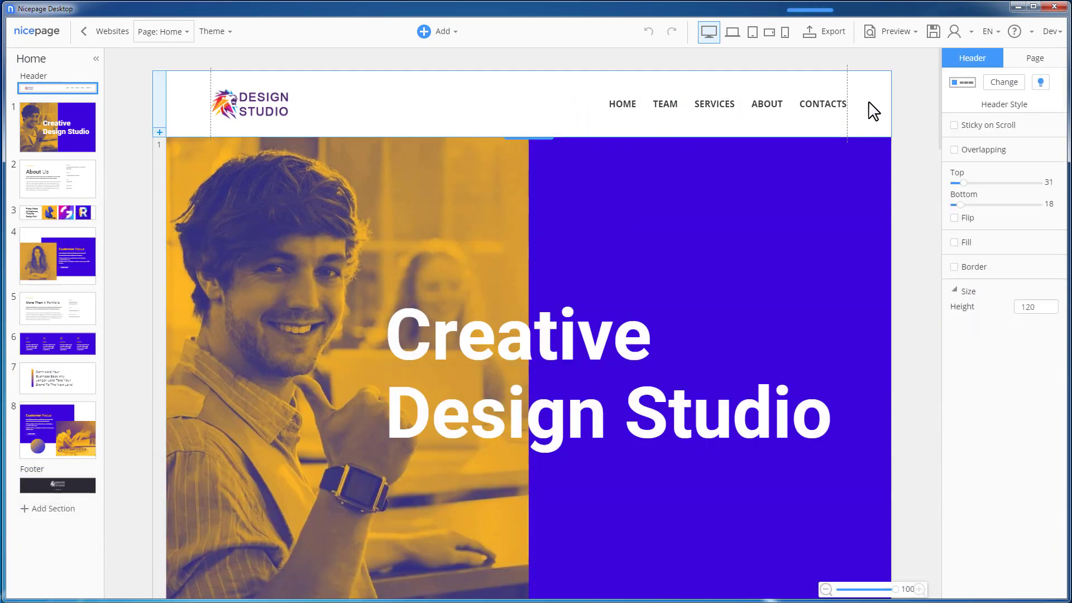
left_click(831, 38)
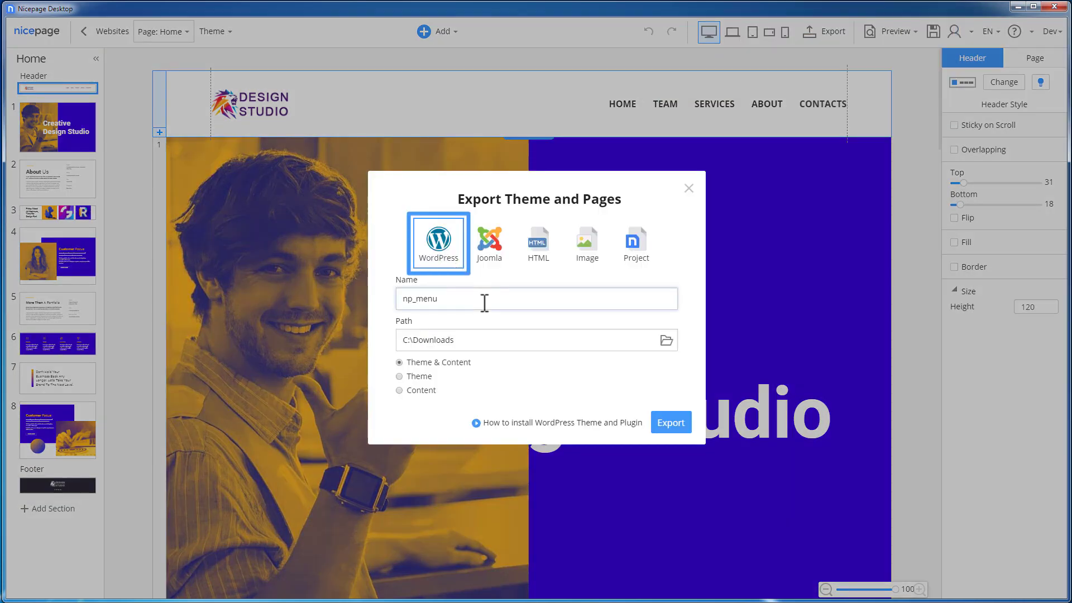
type("_wp")
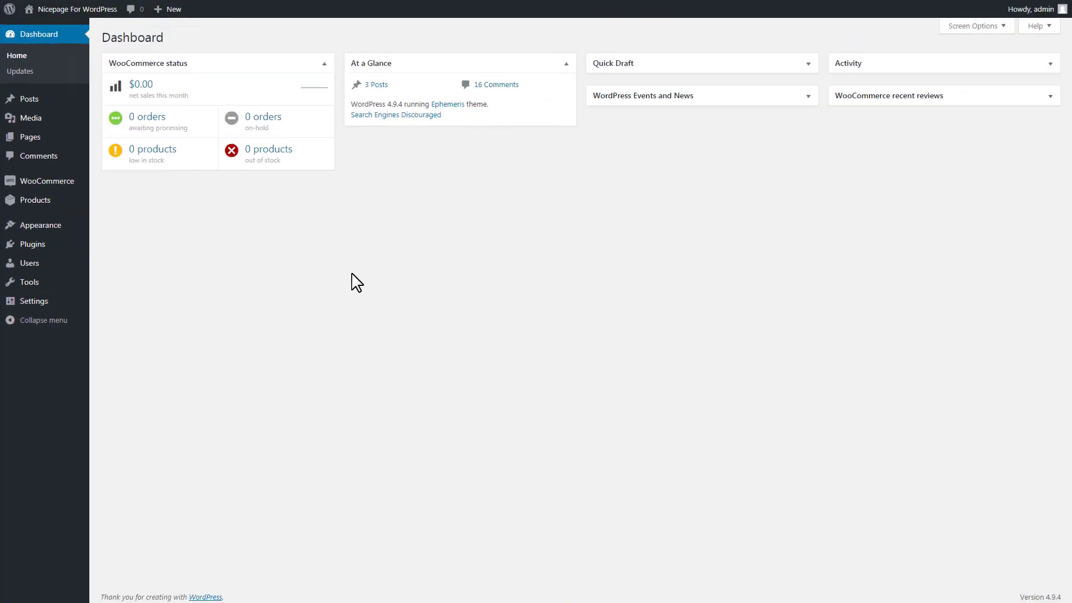
Step: In the WordPress admin, upload and install the theme np_menu_wp.zip from the Downloads folder, and activate it
mouse_move(54, 226)
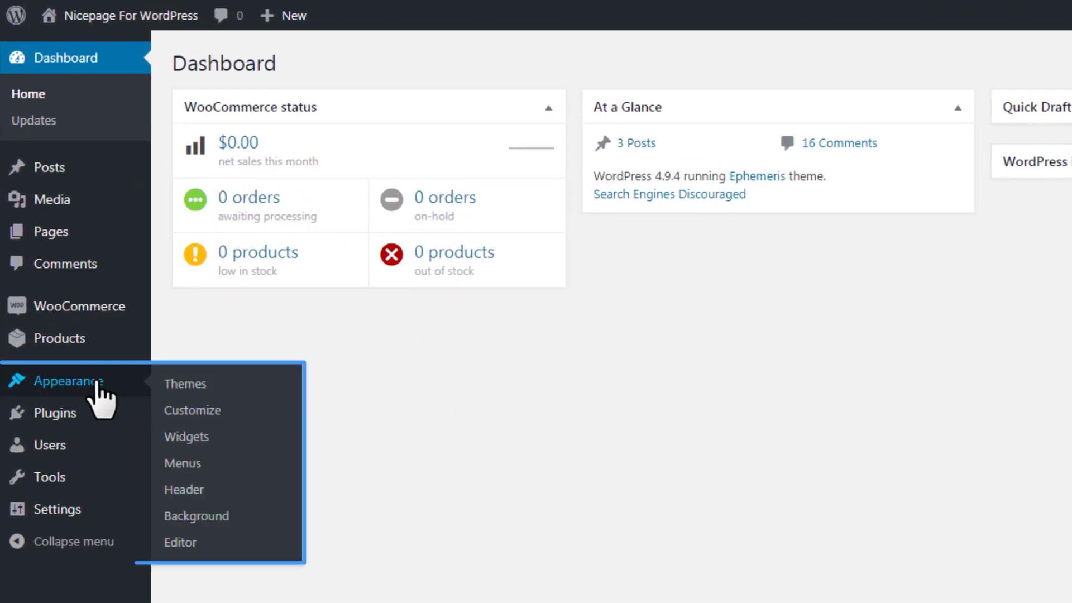
left_click(230, 388)
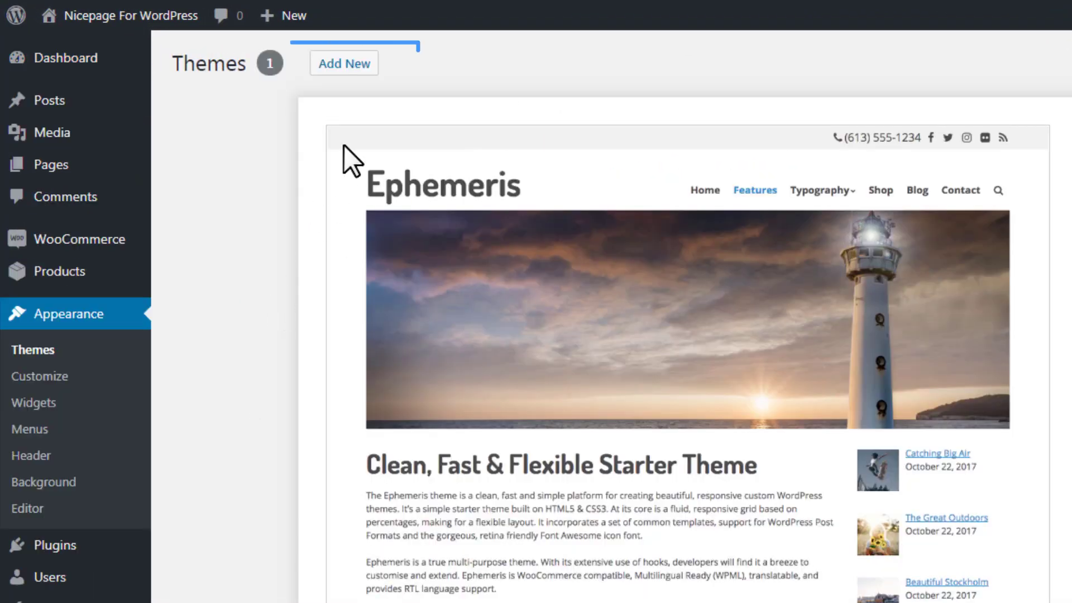
left_click(358, 66)
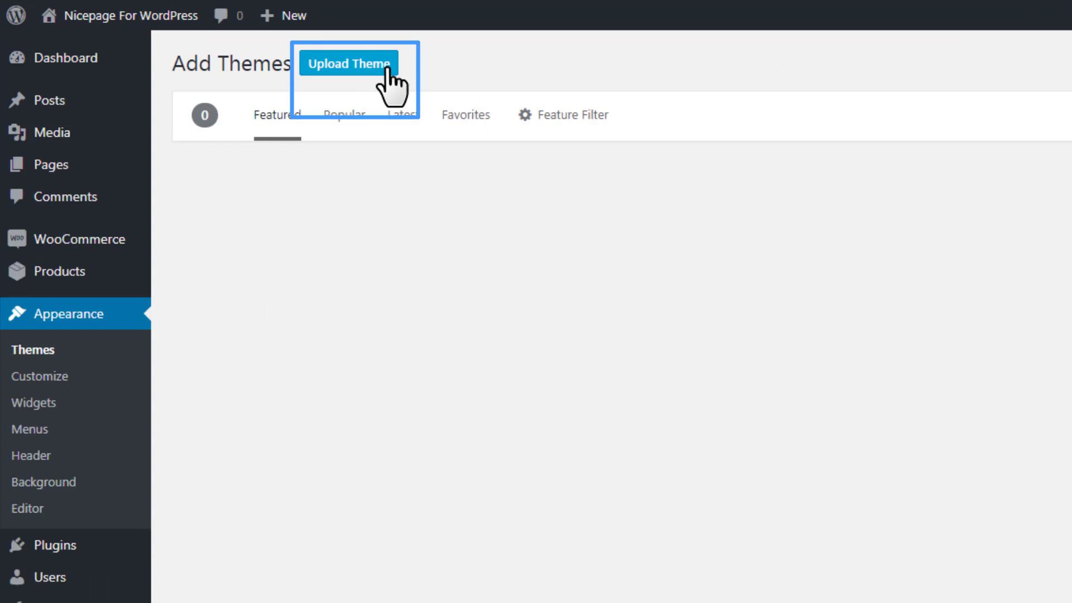
left_click(388, 67)
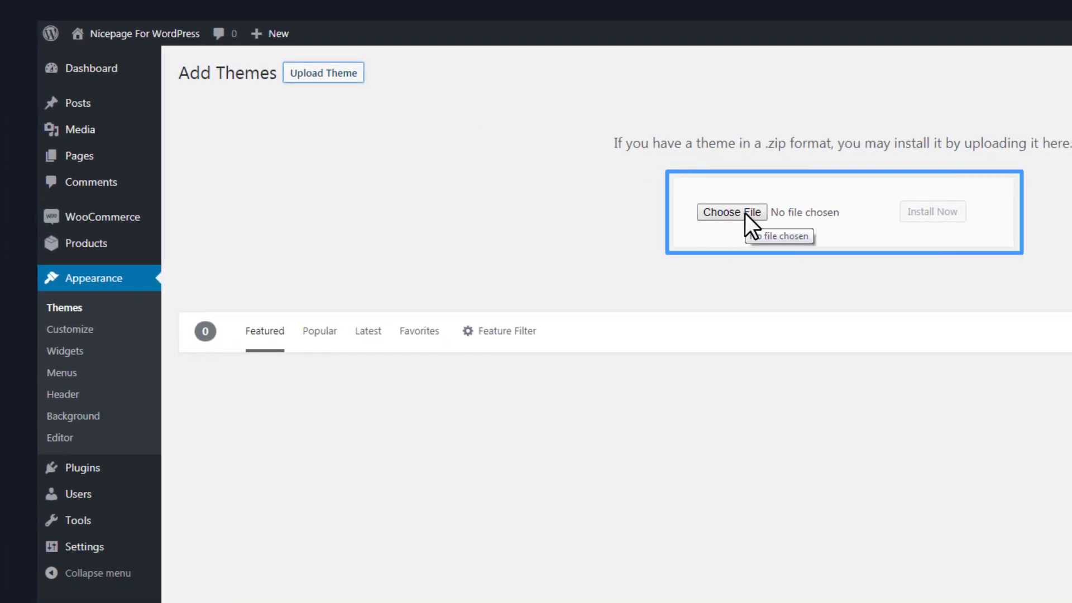
left_click(744, 213)
left_click(453, 139)
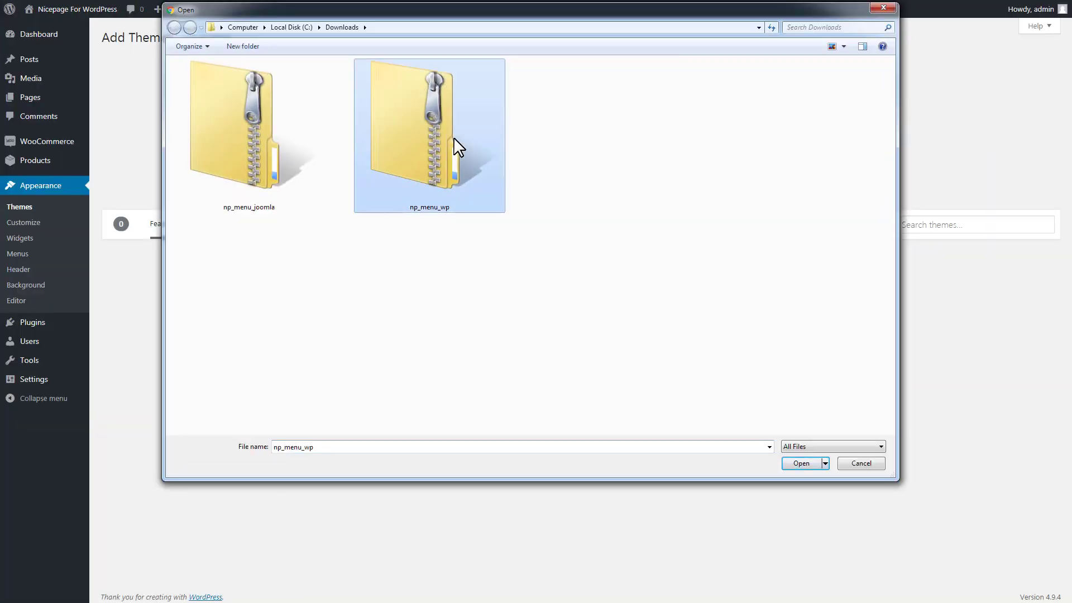
left_click(799, 464)
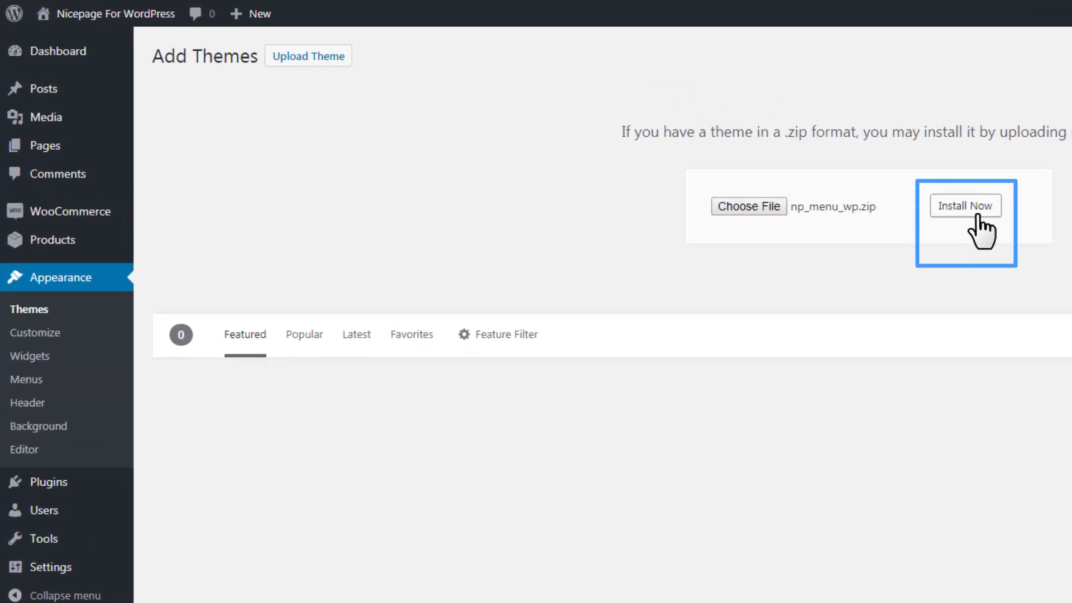
left_click(978, 215)
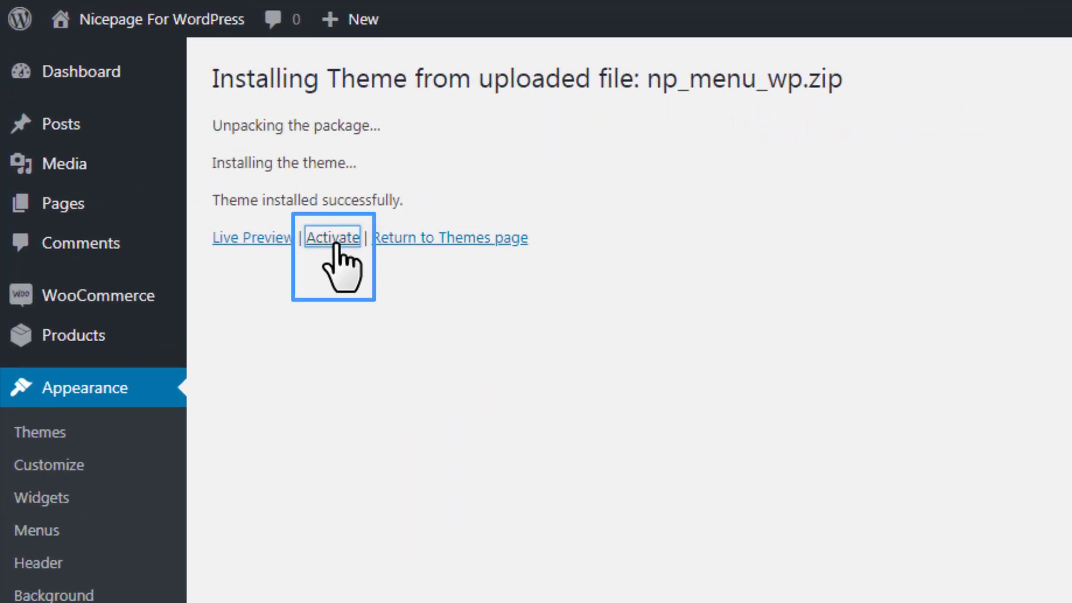
left_click(335, 240)
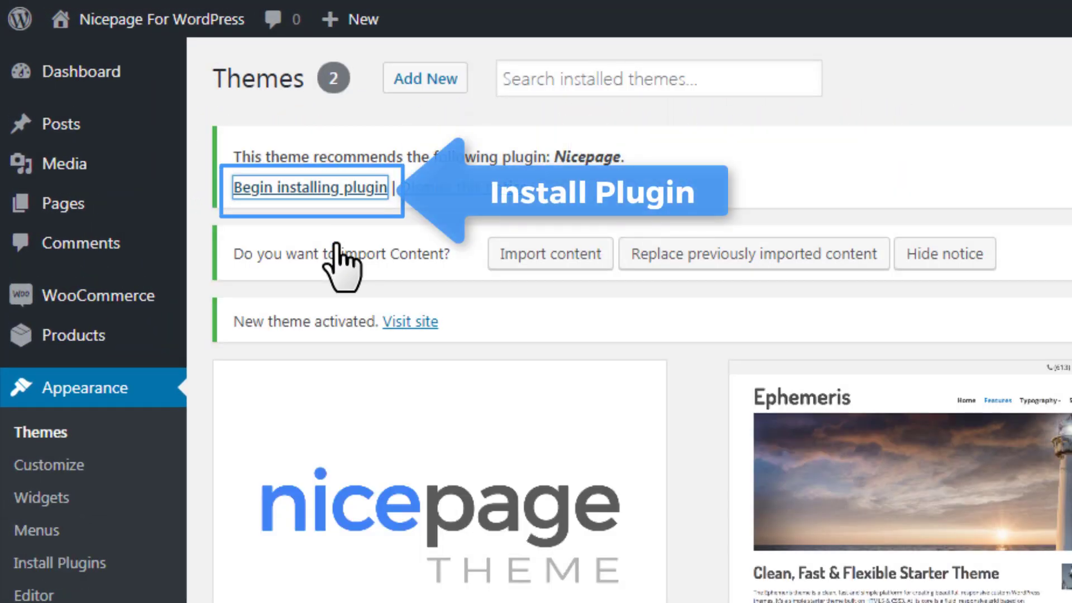
Step: Install the recommended Nicepage plugin for the theme and import the theme's content from the dashboard
left_click(359, 189)
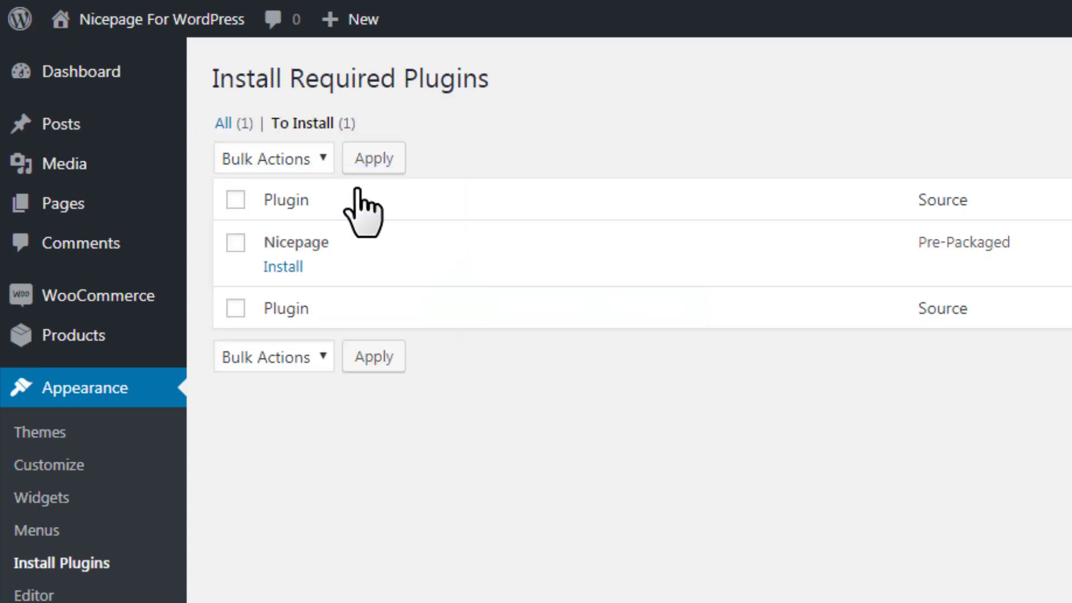
left_click(291, 258)
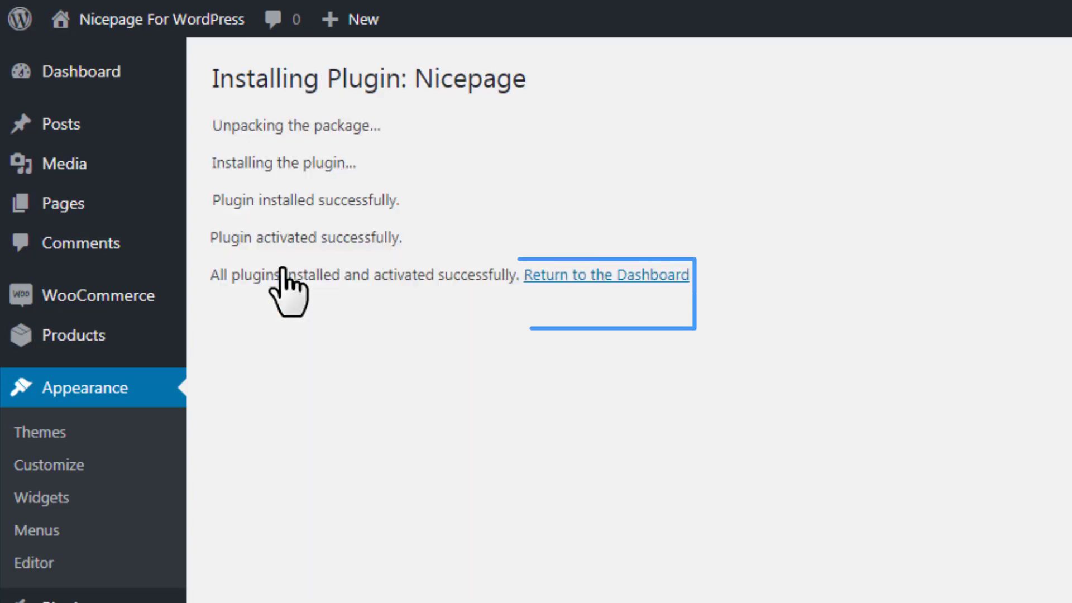
left_click(614, 275)
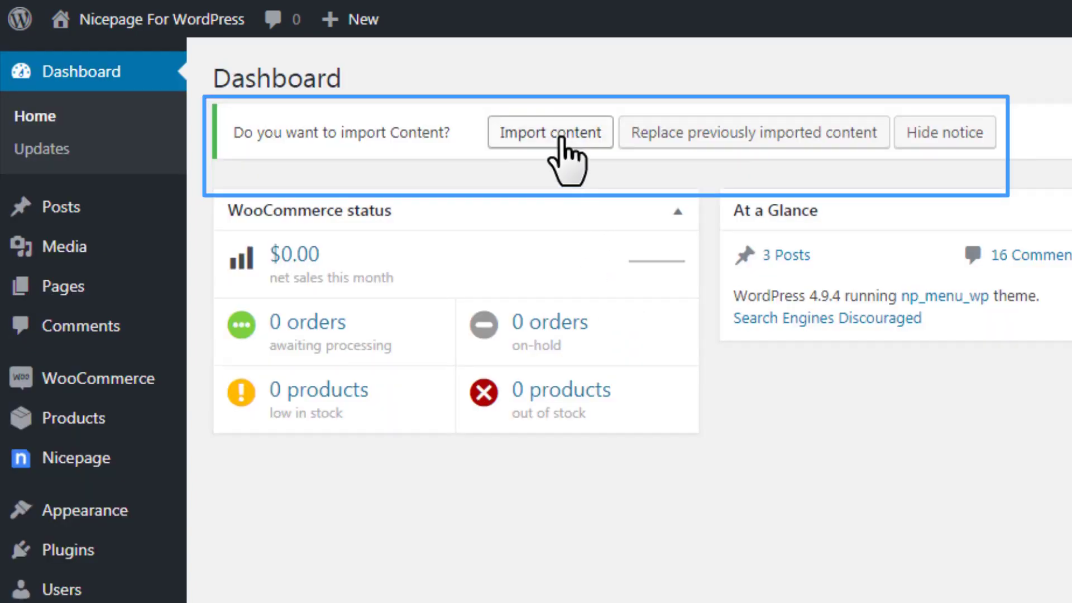
left_click(563, 146)
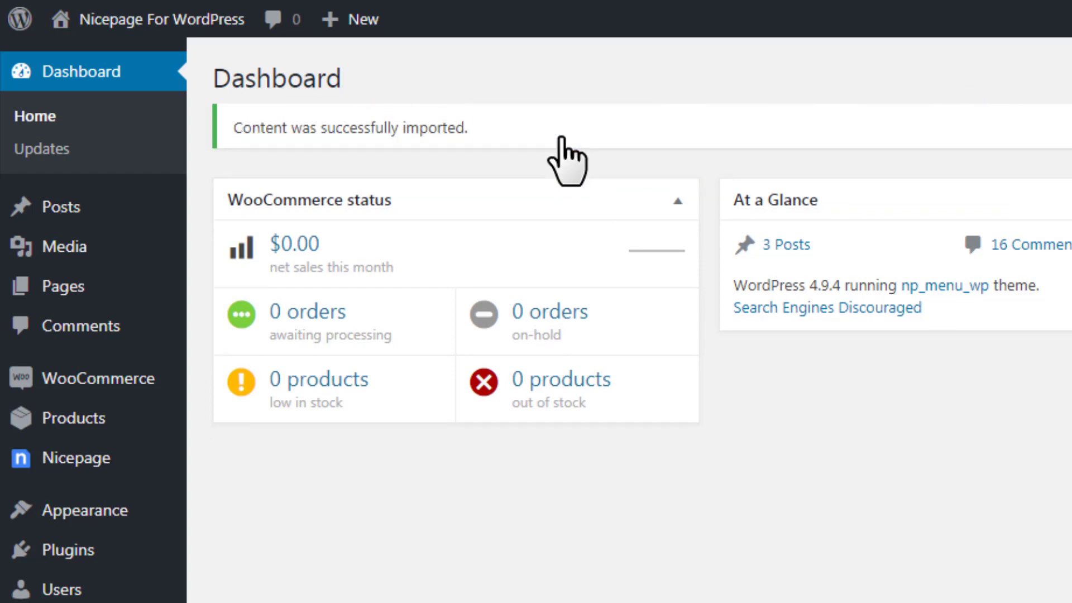
Step: Visit the live WordPress site and look through its Home page using the site's navigation
mouse_move(136, 26)
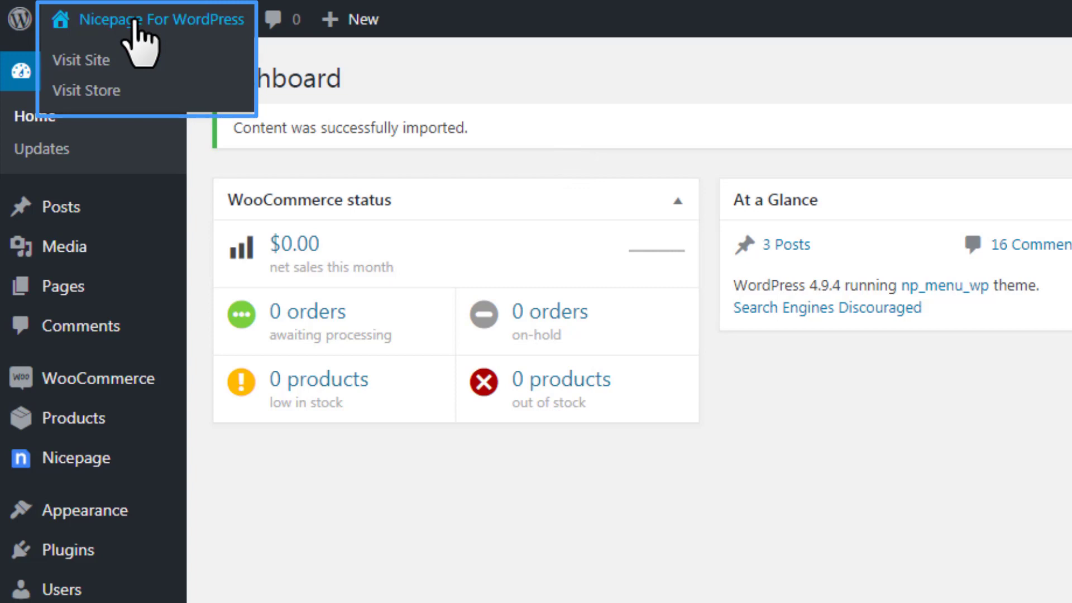
left_click(91, 60)
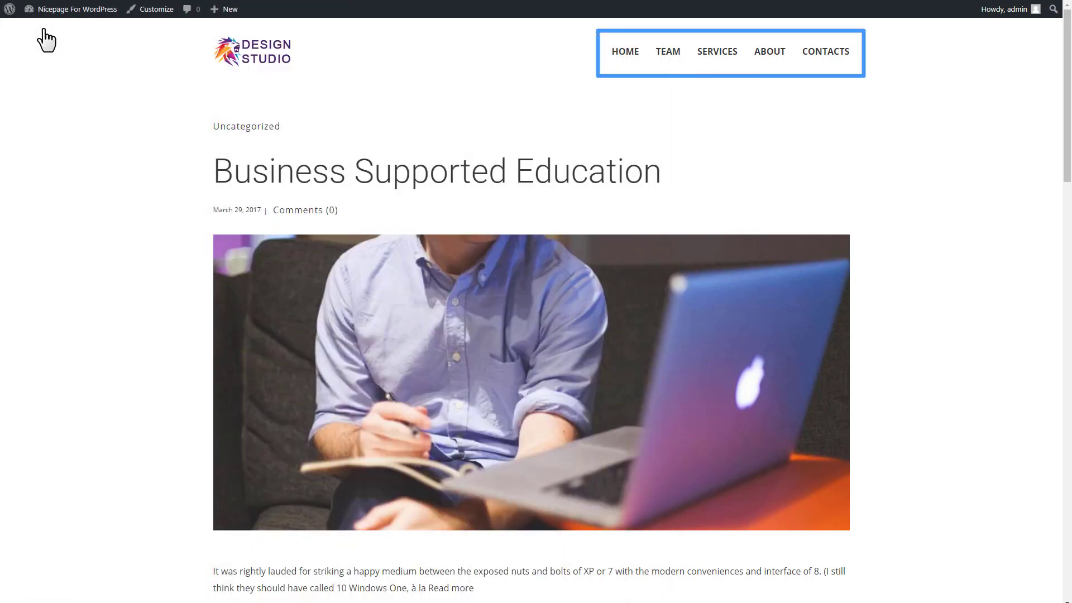
left_click(627, 53)
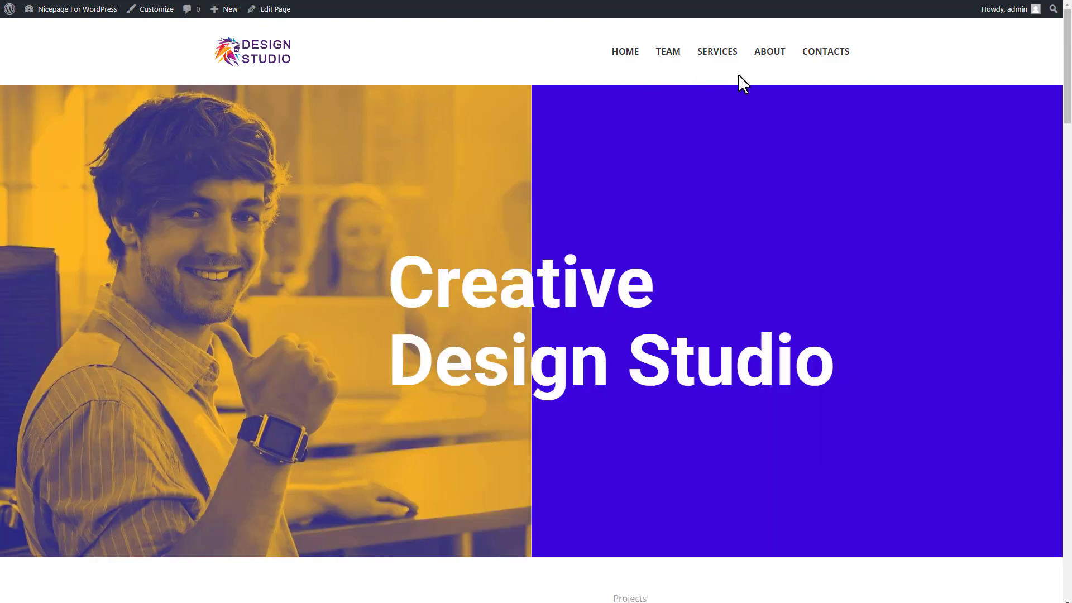
scroll(739, 75, "down", 20)
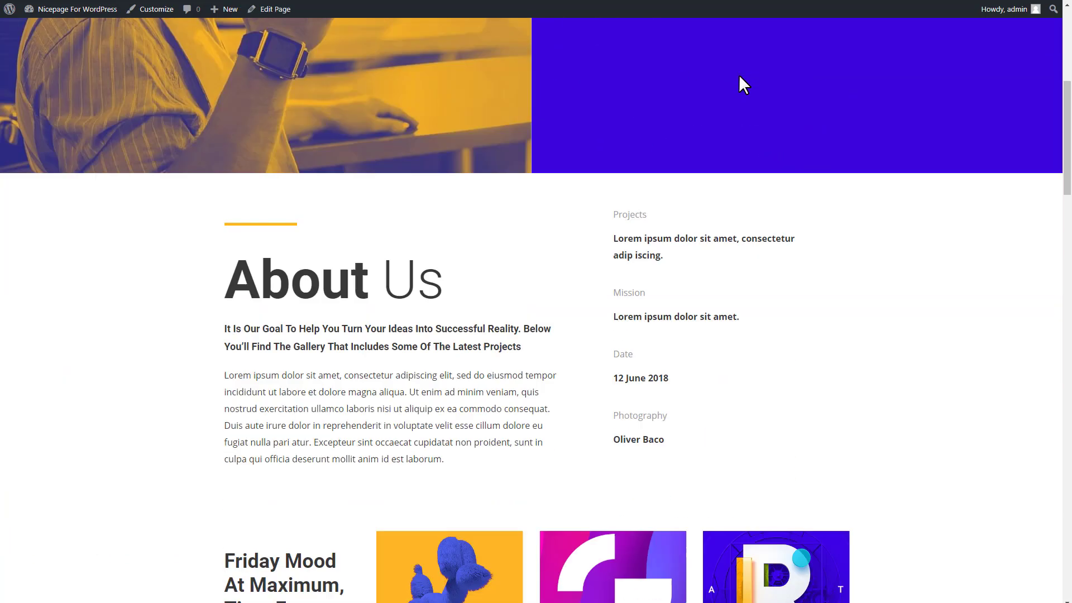
scroll(738, 74, "down", 10)
scroll(904, 287, "up", 20)
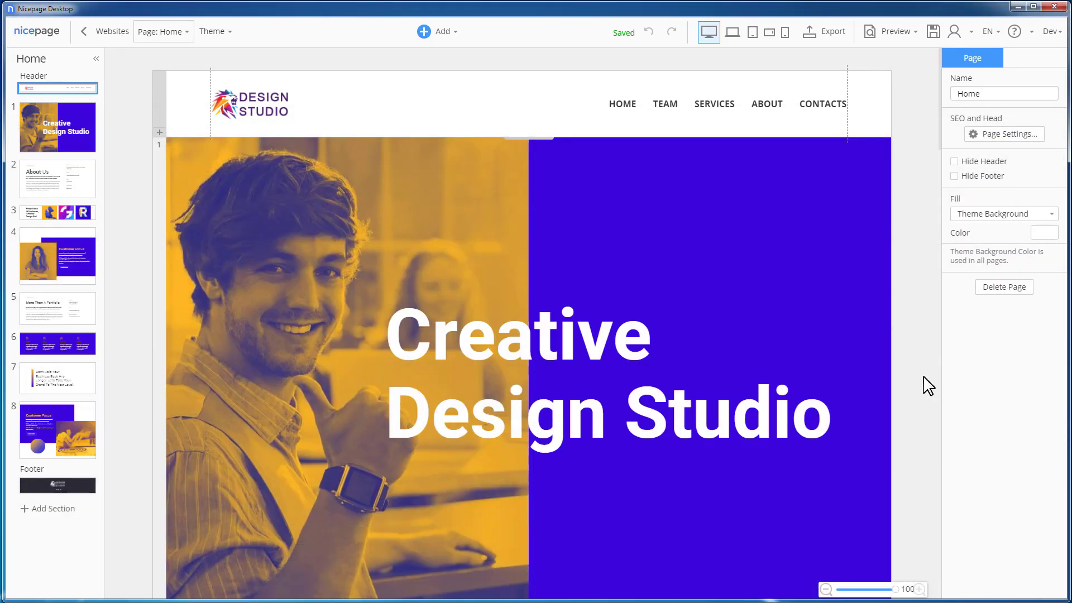
Step: In Nicepage Desktop, add a header menu item captioned Subpage 1 and nest it under About
left_click(690, 118)
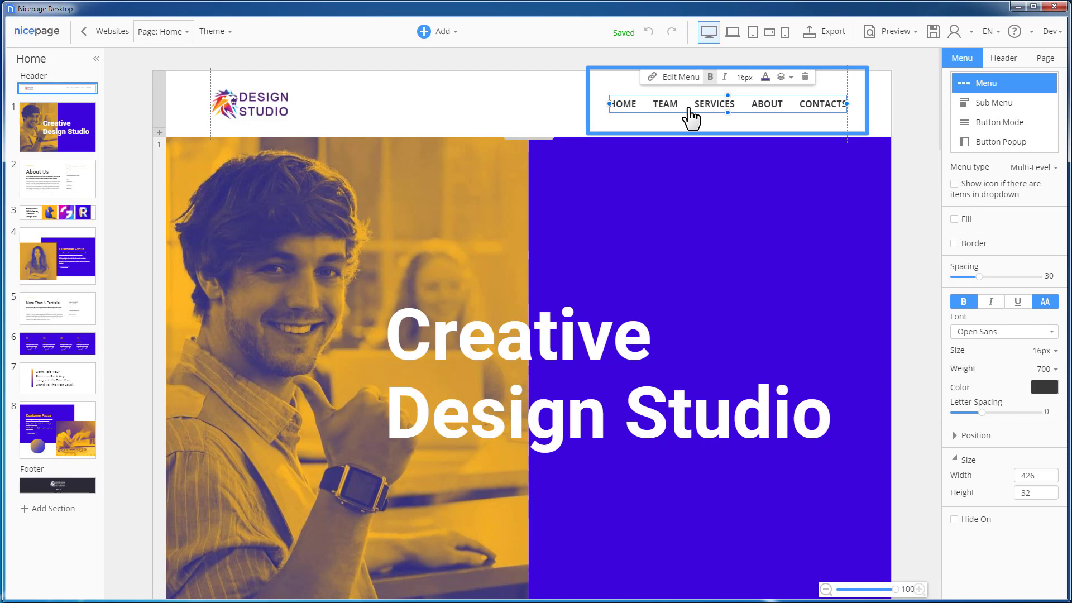
left_click(681, 77)
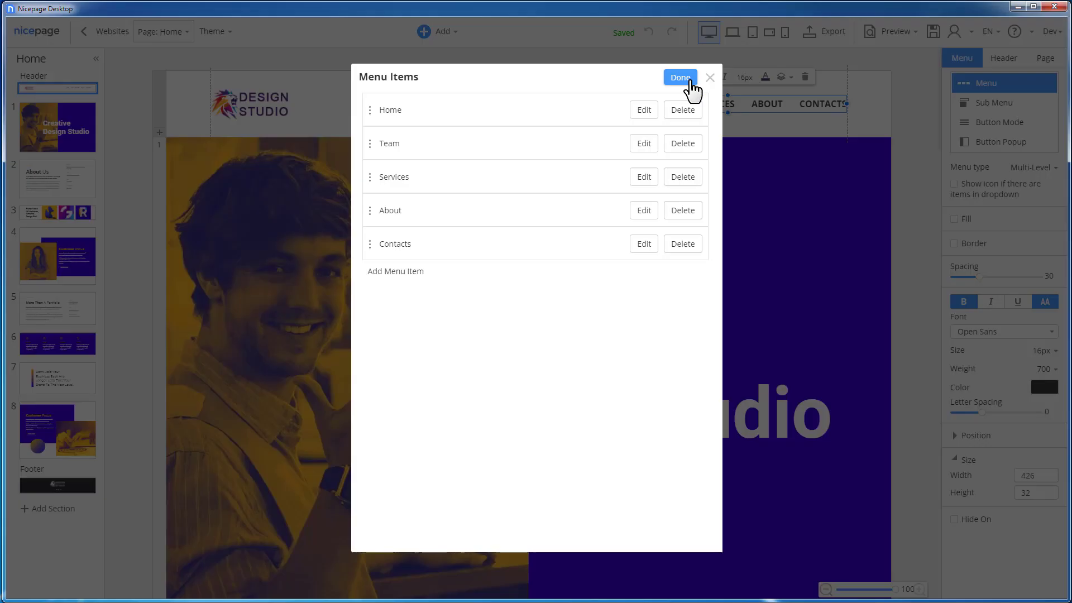
left_click(402, 279)
left_click(465, 229)
type("Subpage 1")
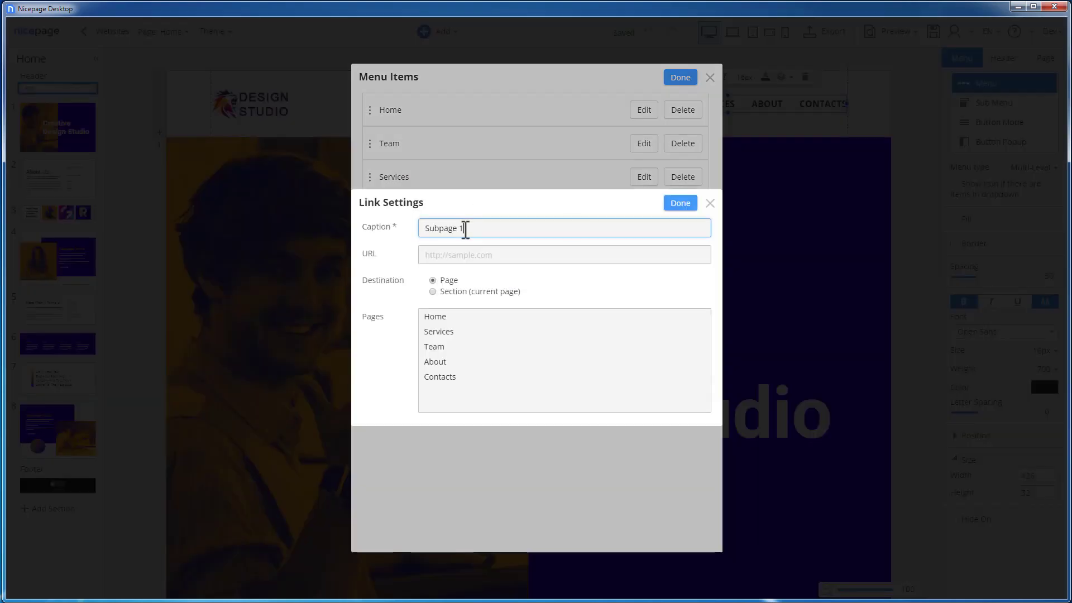
left_click(680, 202)
left_click_drag(388, 279, 386, 231)
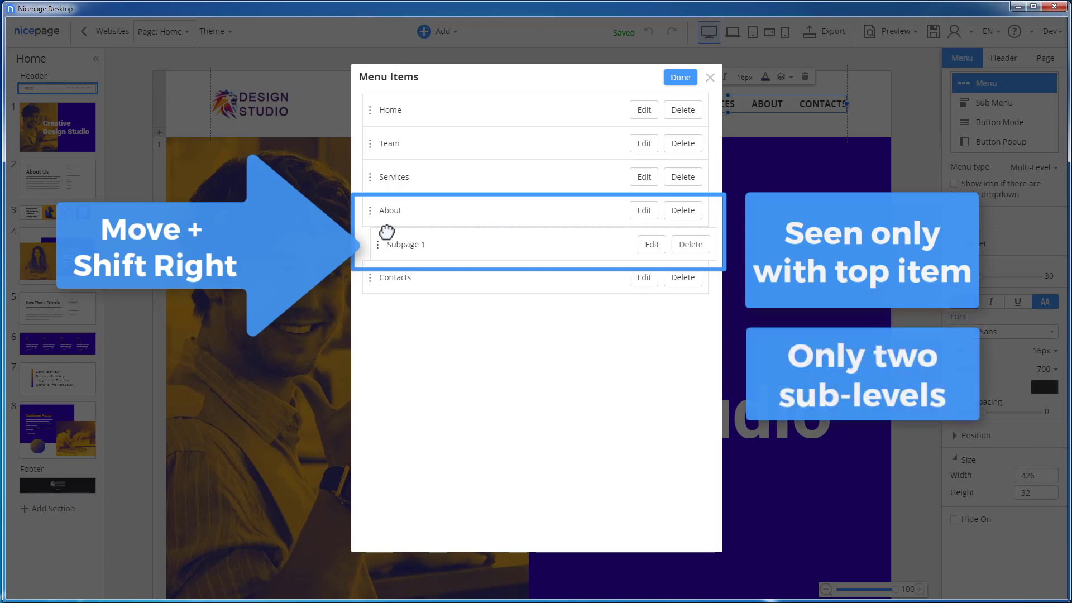
left_click_drag(386, 231, 397, 244)
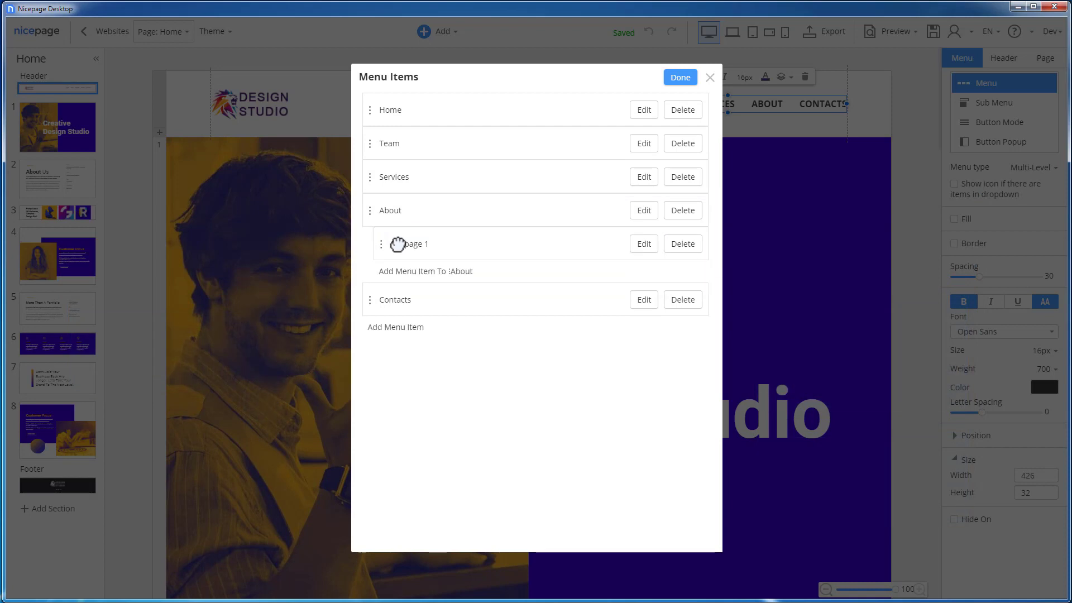
Step: Add a second submenu item captioned Subpage 2 to the About menu item
left_click(411, 274)
left_click(454, 227)
type("Su")
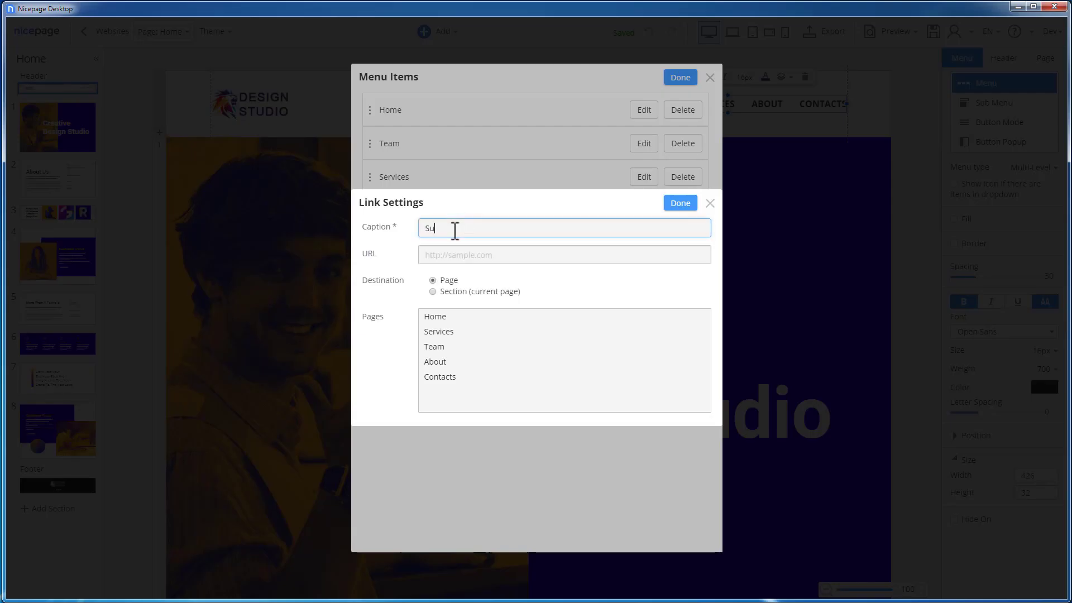
type("bpage 2")
left_click(680, 202)
Step: Change the captions of the About submenu items: Subpage 1 to Mission and Subpage 2 to Prospects
left_click(645, 243)
triple_click(524, 228)
type("Mission")
left_click(681, 204)
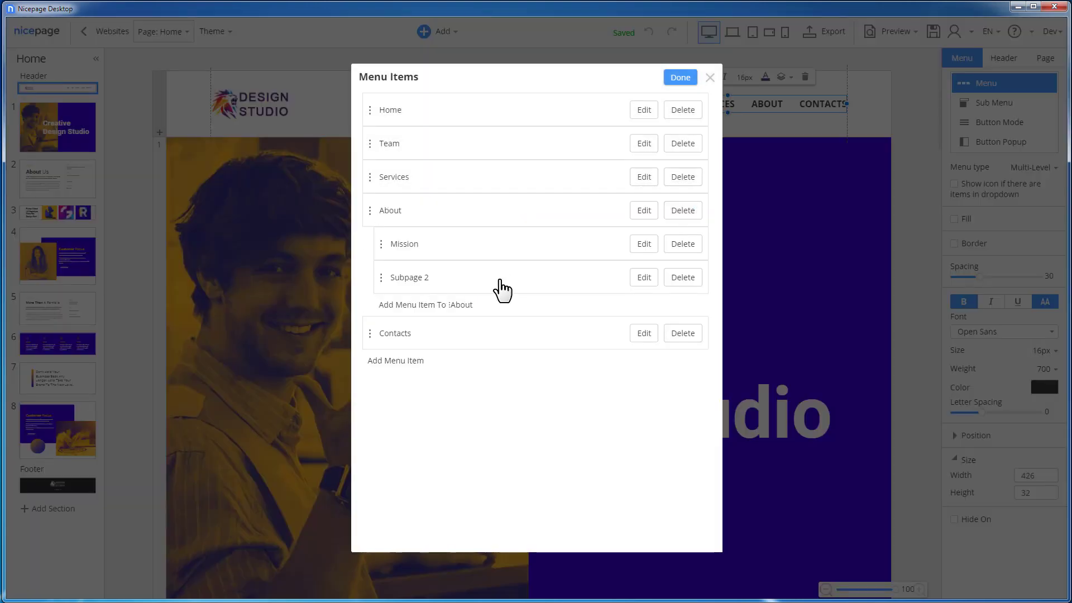
left_click(500, 285)
triple_click(521, 232)
type("Prospects")
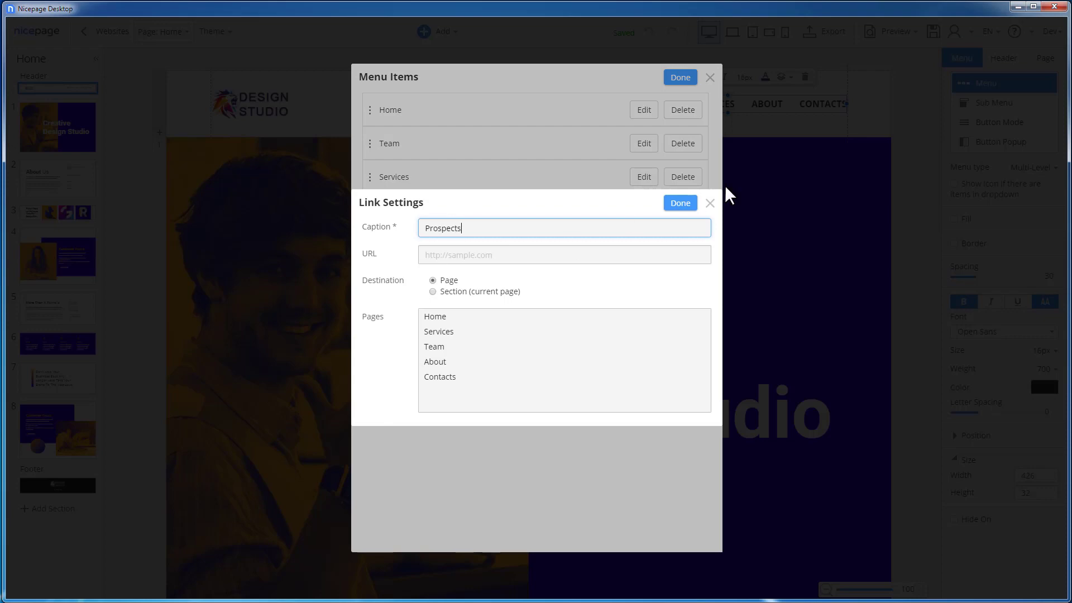
left_click(680, 202)
Step: Reorder the menu so Prospects comes before Mission and About with its subitems directly follows Home
left_click_drag(284, 347, 284, 294)
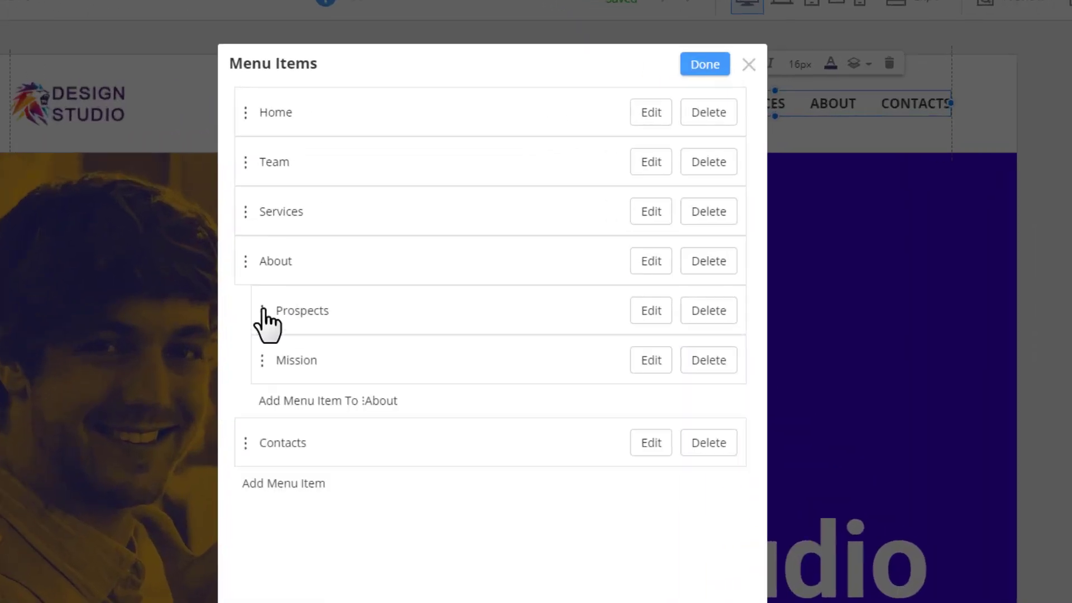
left_click_drag(245, 262, 242, 161)
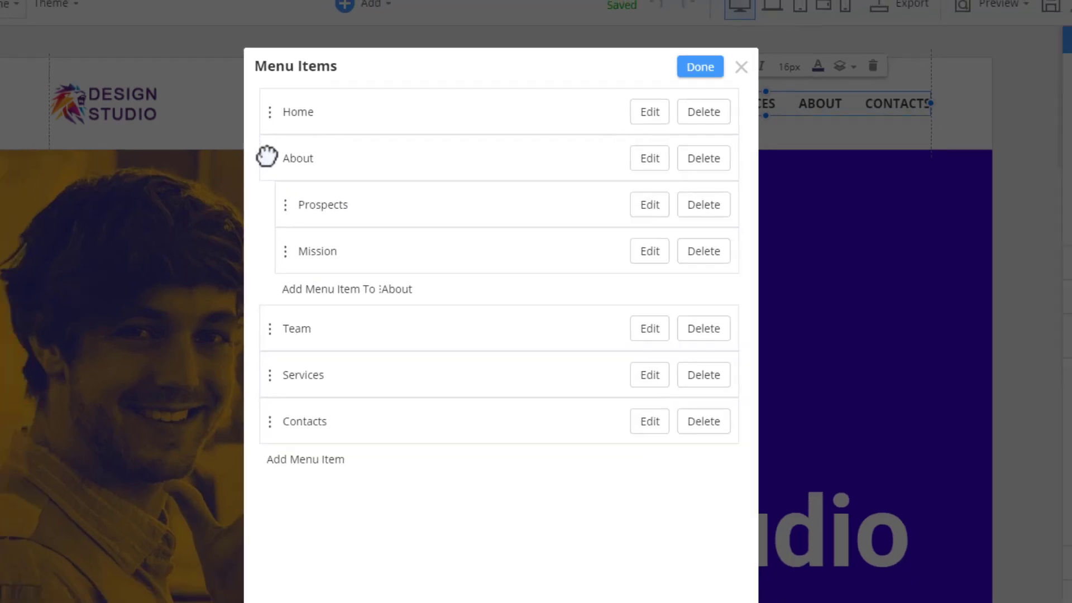
Step: Add a submenu item captioned Another Goal to About and delete it again
left_click(288, 302)
type("Another")
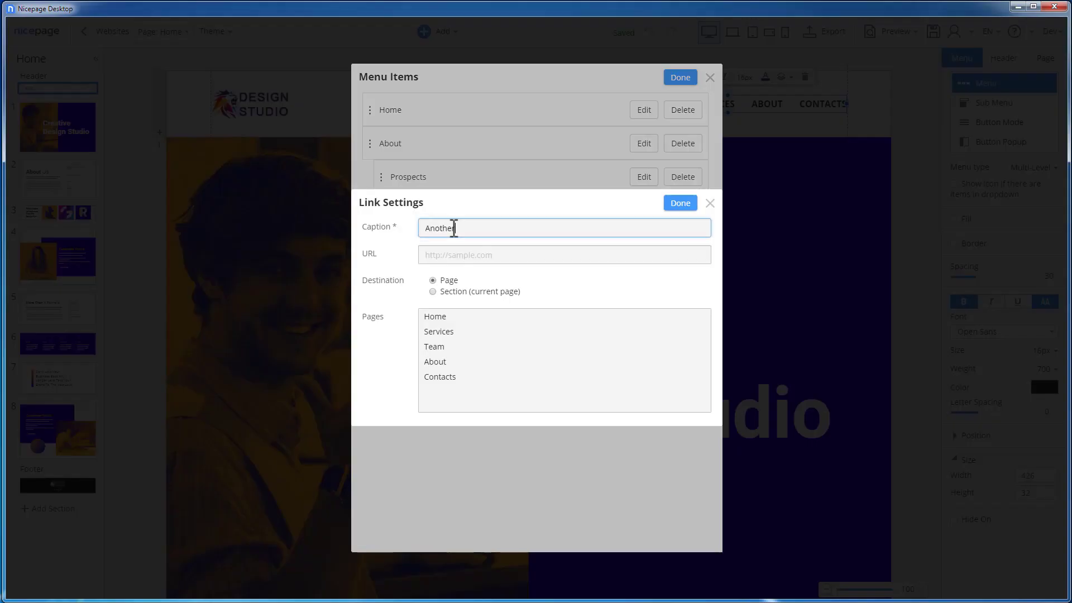
type(" Goal")
left_click(680, 203)
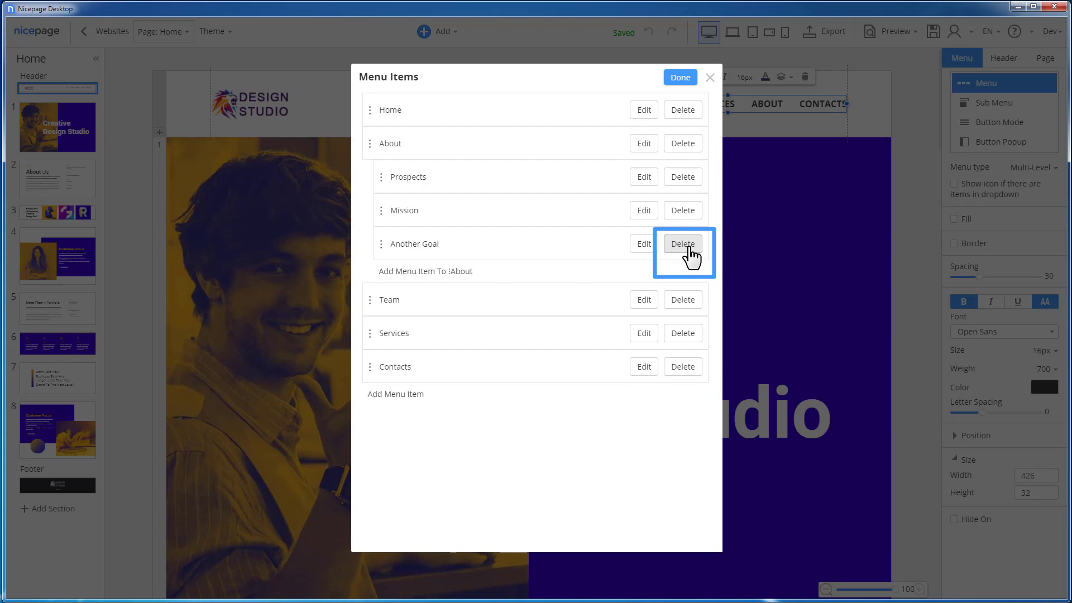
left_click(687, 246)
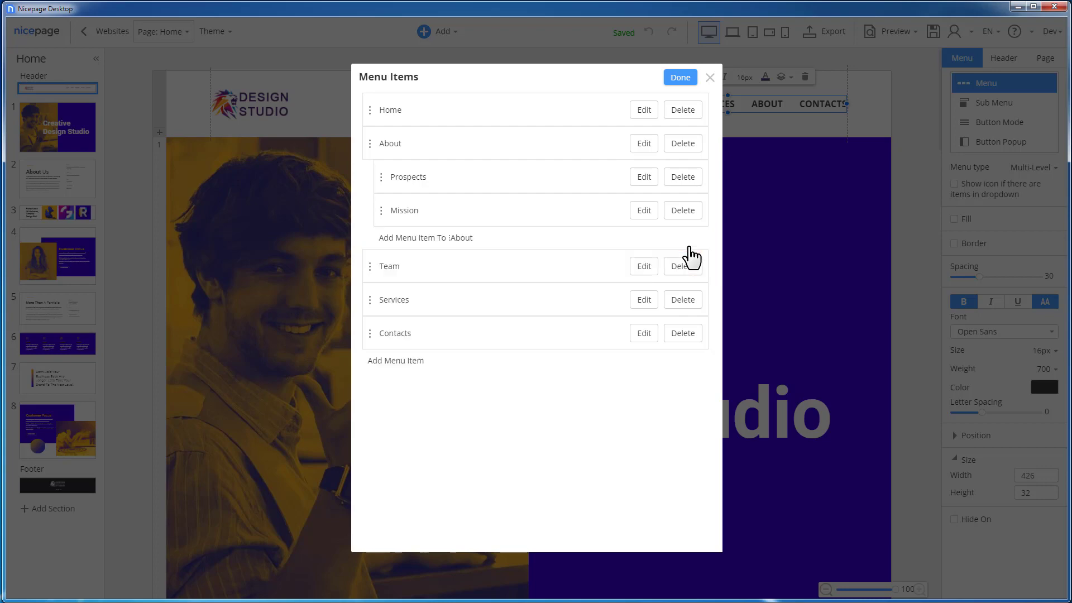
Step: Apply the edited menu items and select the page header instead of the menu
left_click(681, 78)
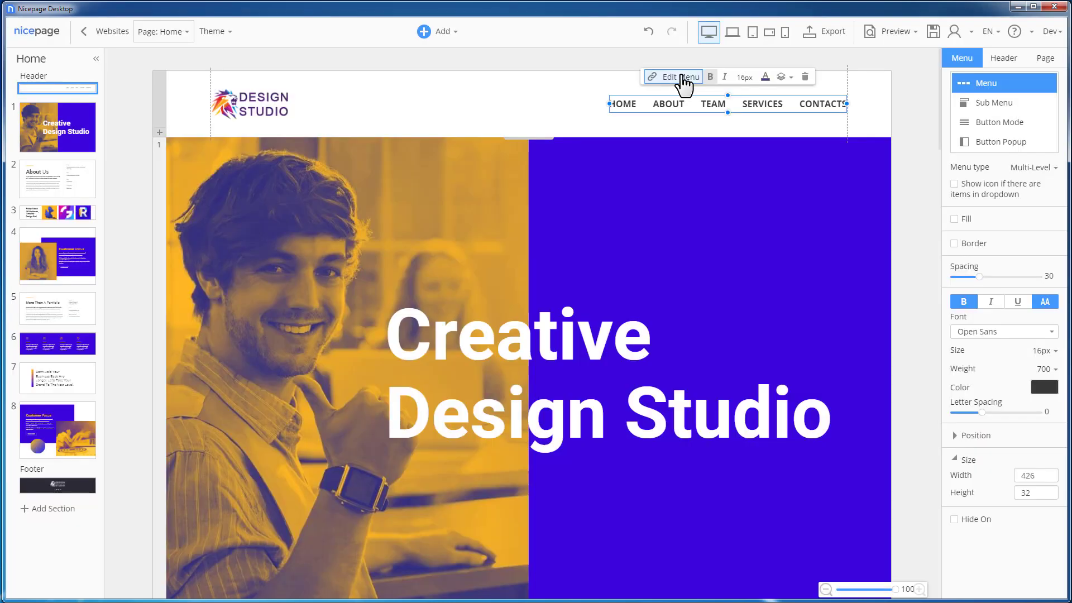
left_click(866, 125)
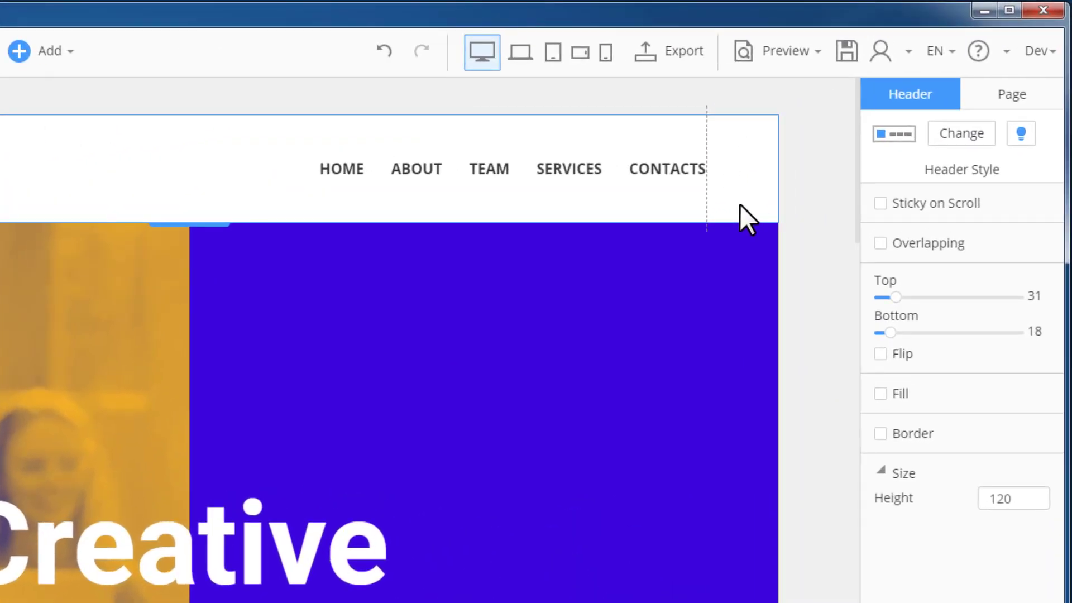
Step: Open the export options for the website with the edited header menu
mouse_move(421, 176)
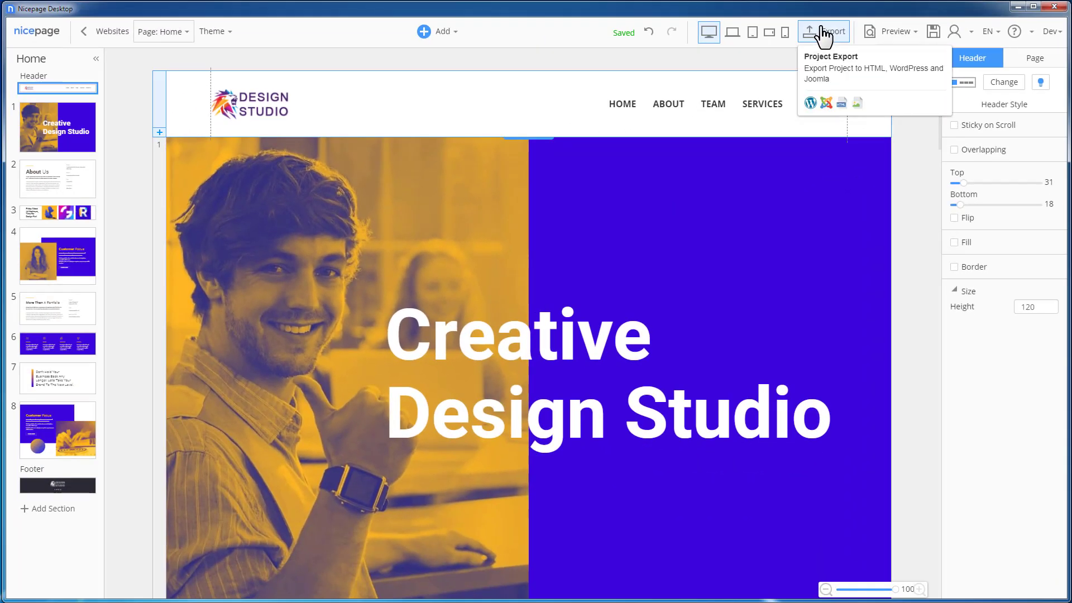
left_click(822, 29)
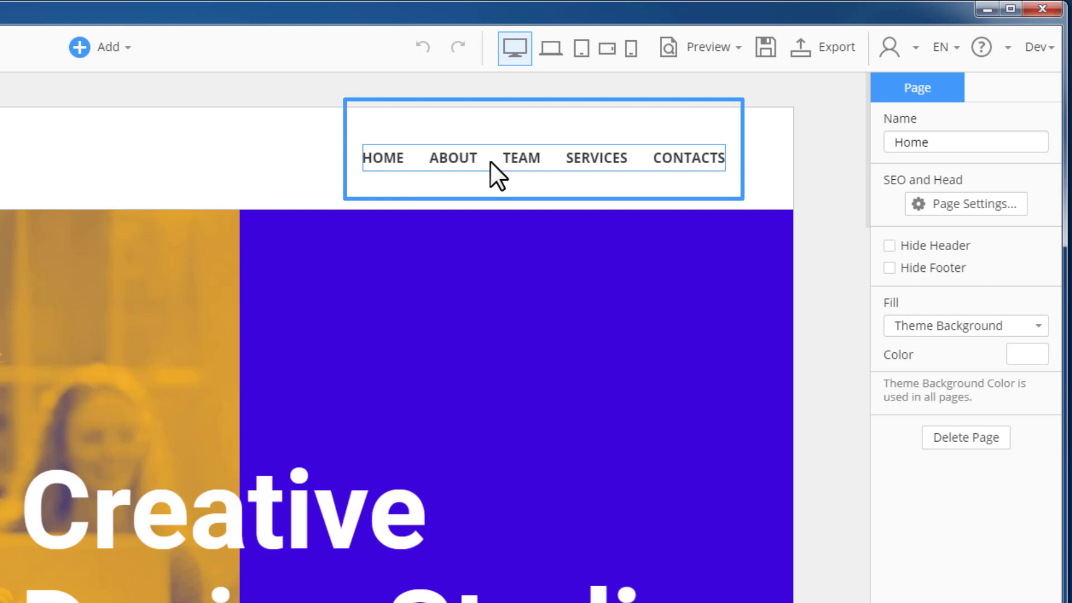
Step: Configure the header menu's Button Mode so the menu button is used on all devices from desktop down
left_click(490, 162)
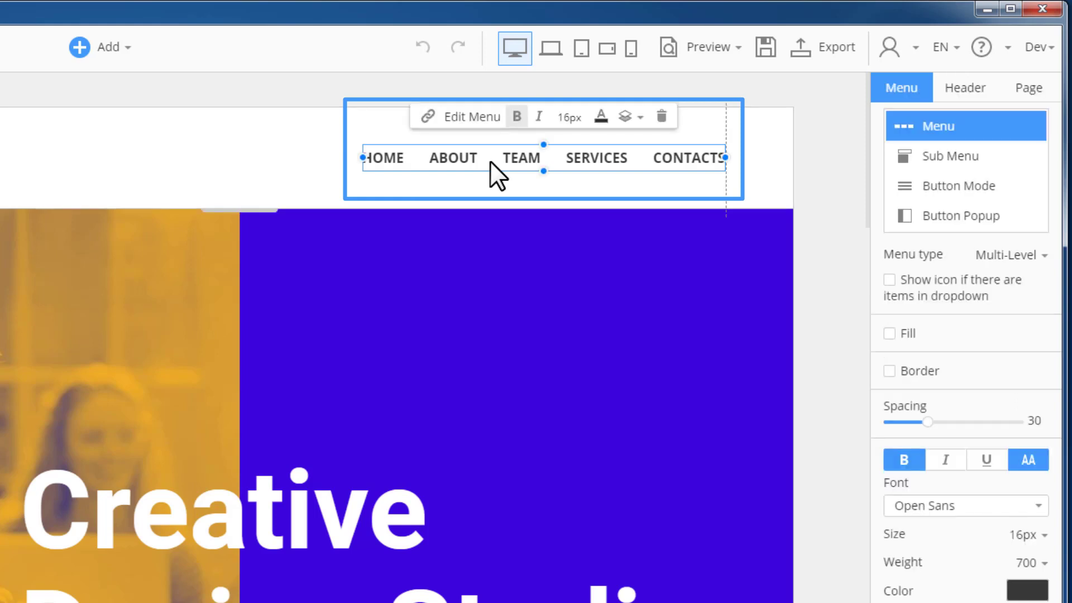
left_click(981, 188)
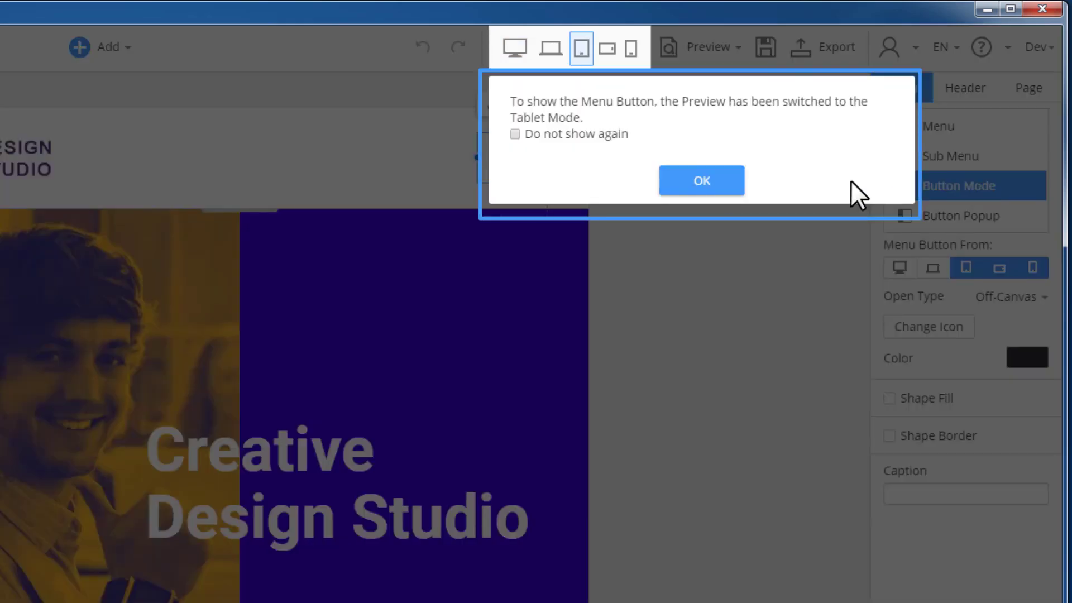
left_click(686, 184)
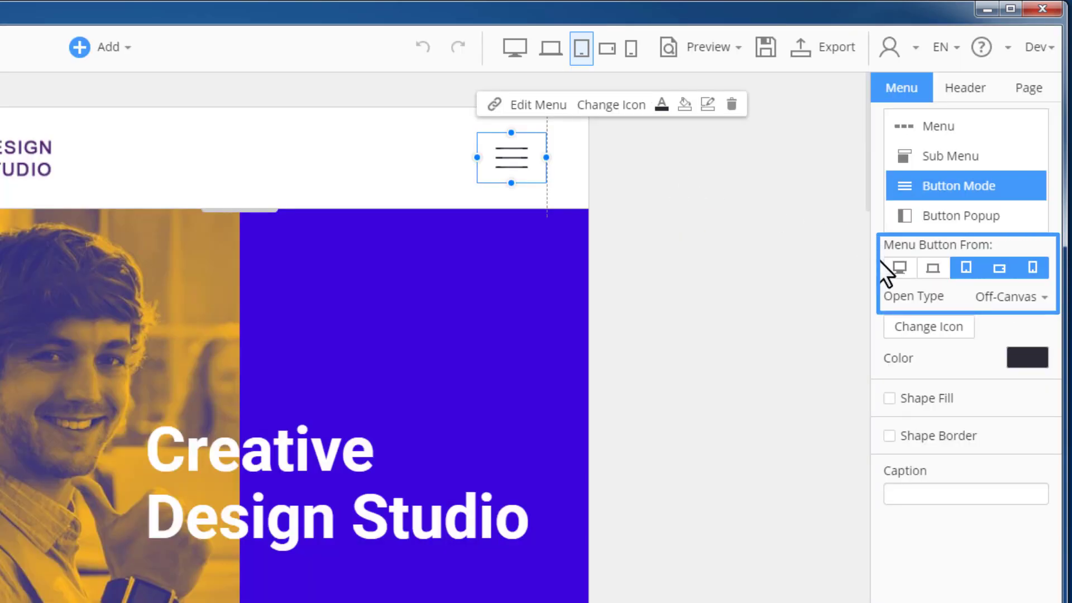
left_click(900, 268)
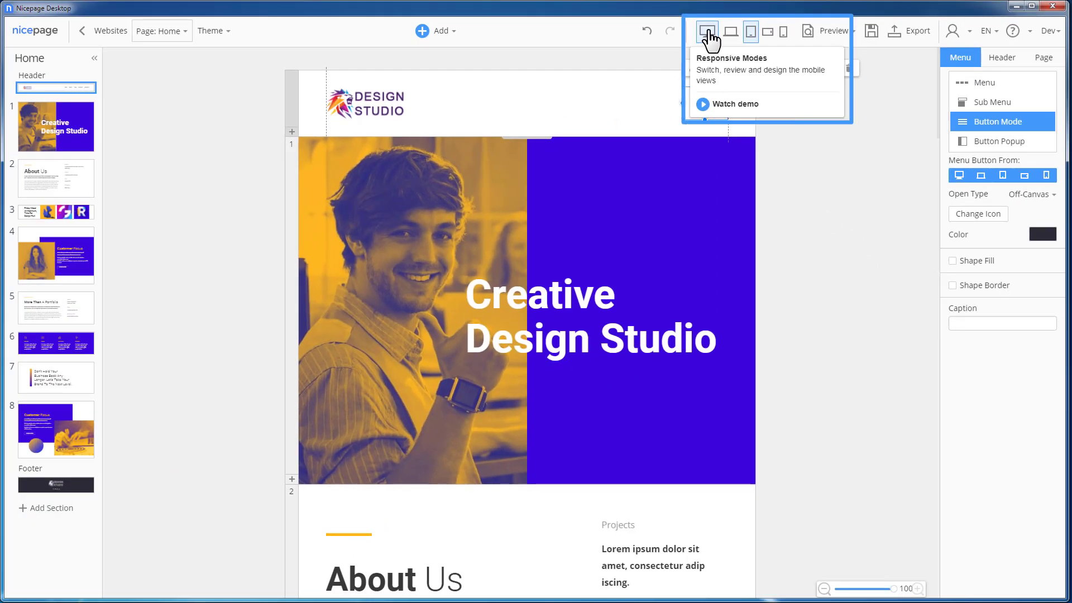
Step: Switch the editor to the desktop view, open the off-canvas menu from the header's menu button and close it
left_click(707, 32)
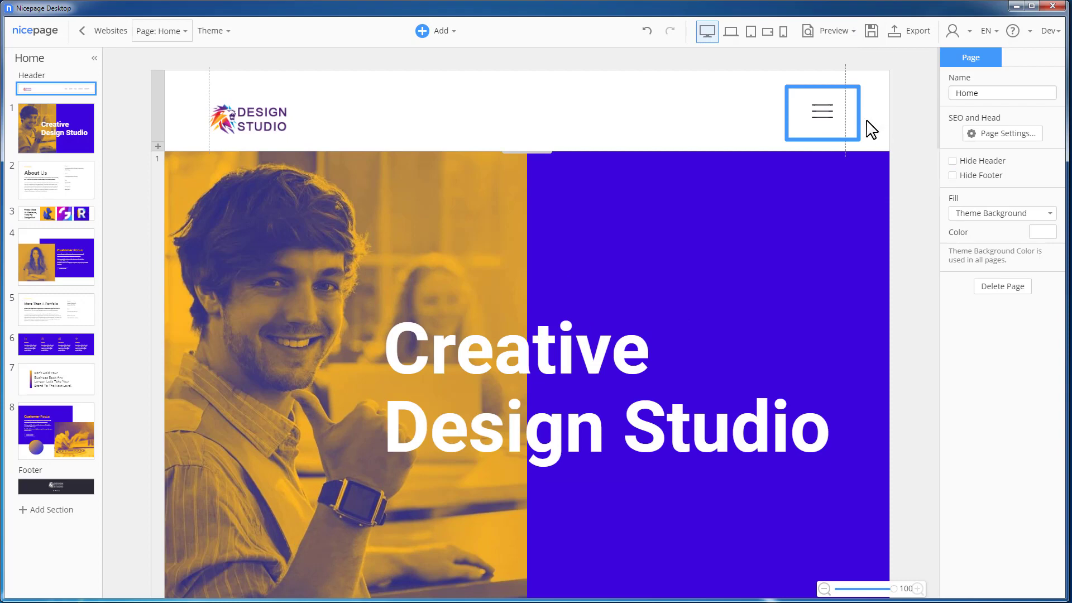
left_click(823, 116)
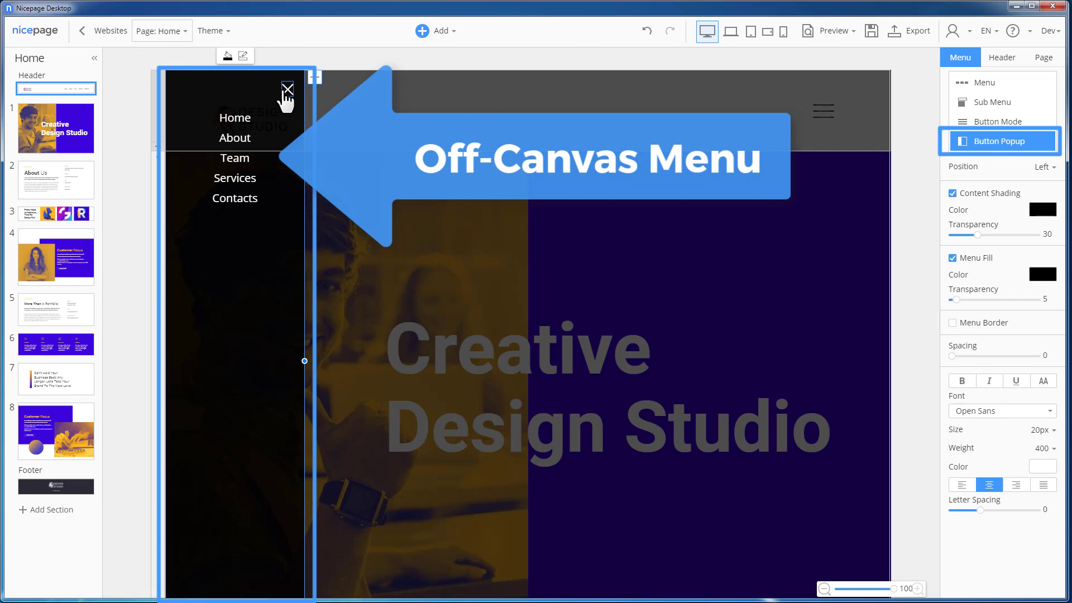
left_click(287, 90)
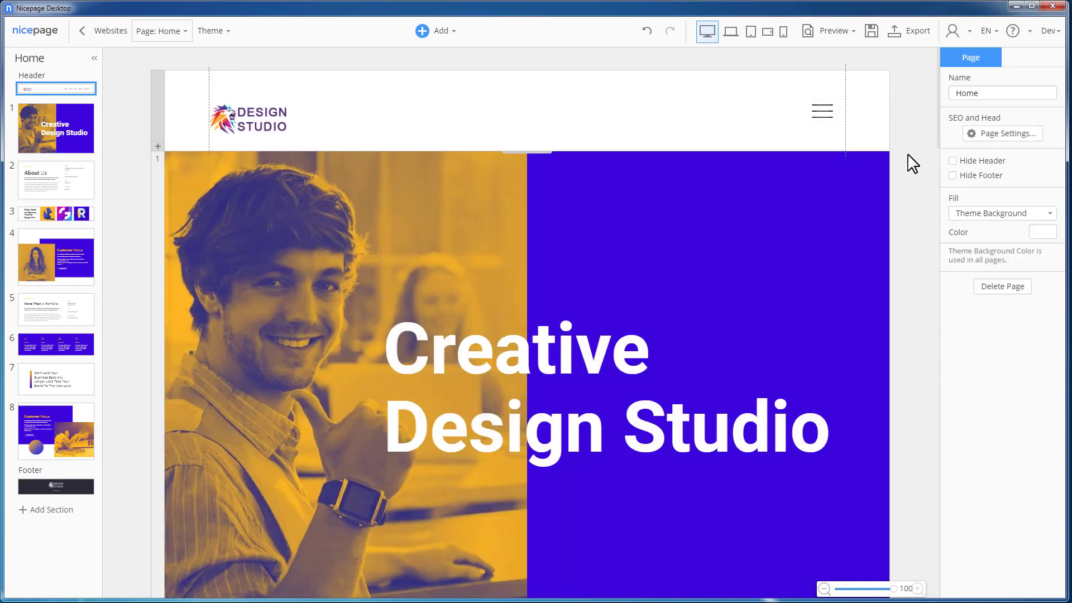
Step: Preview the page, check the off-canvas menu with the About submenu expanded, and return to the editor
left_click(840, 33)
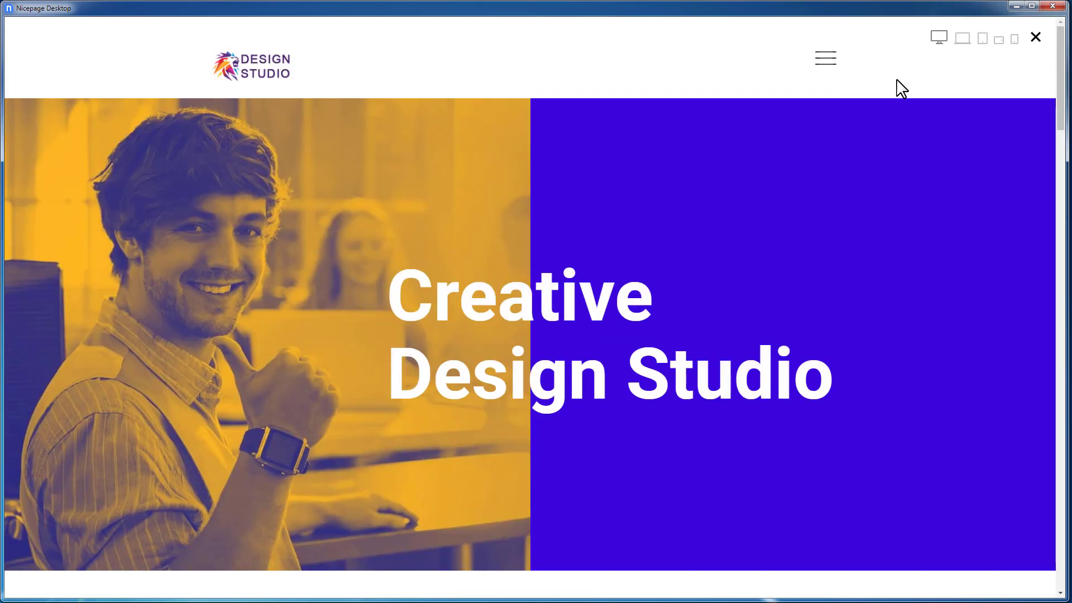
left_click(824, 61)
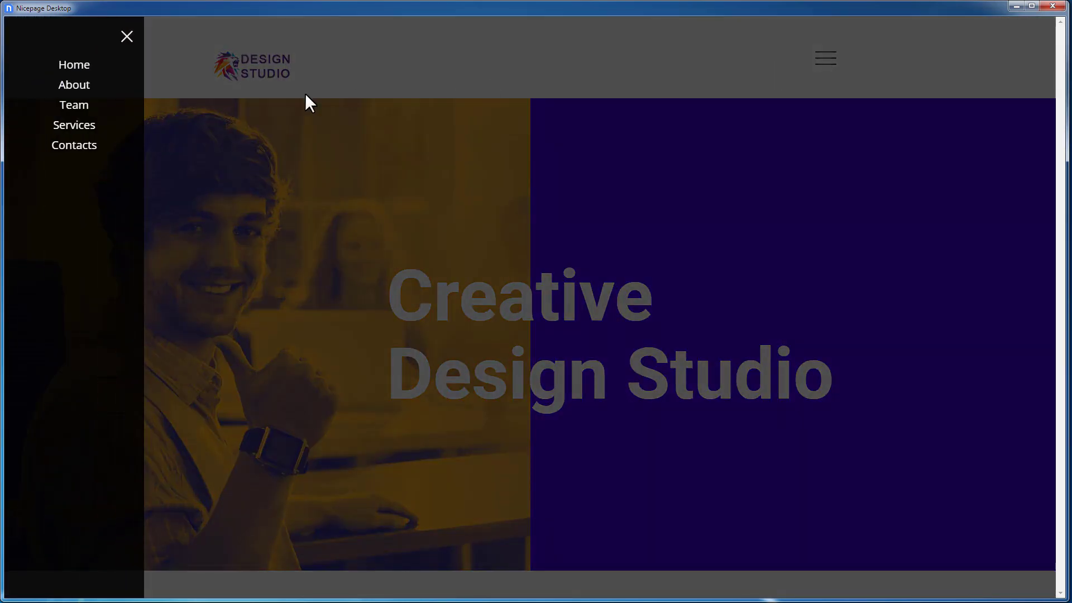
mouse_move(89, 98)
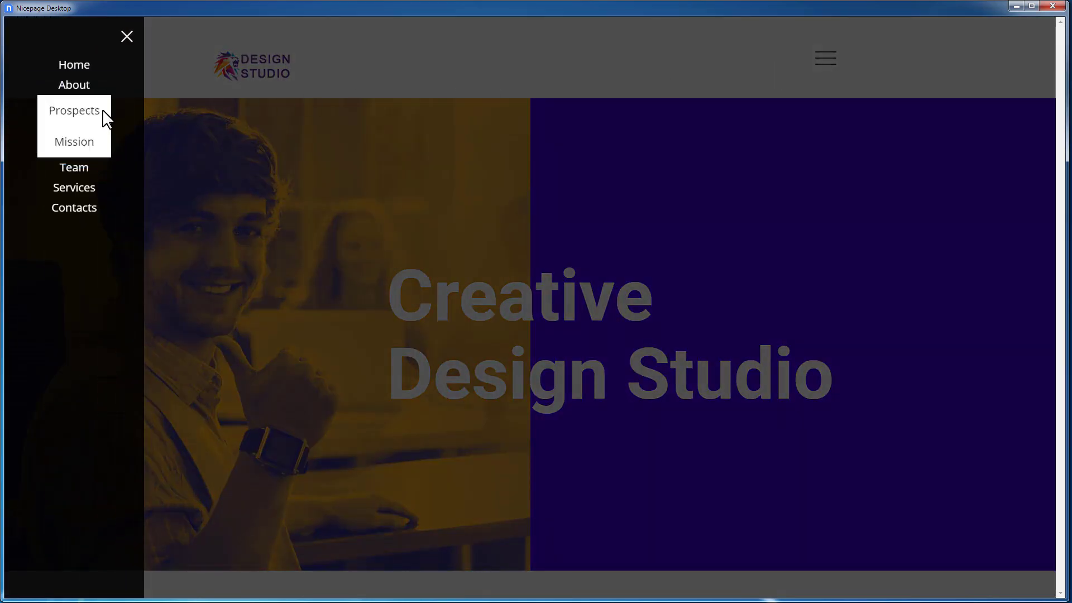
left_click(126, 37)
key("Escape")
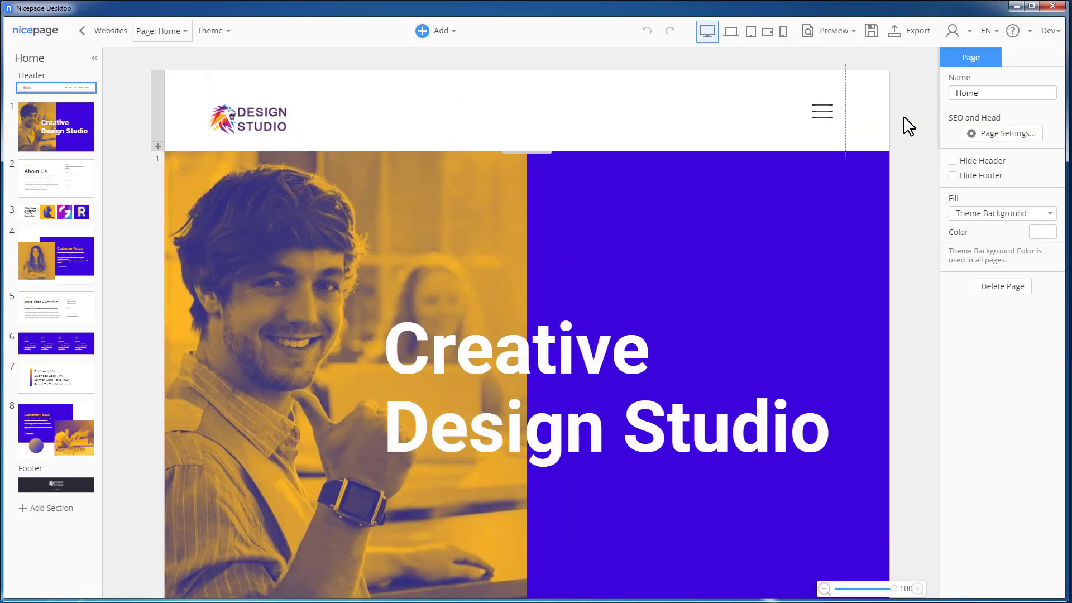